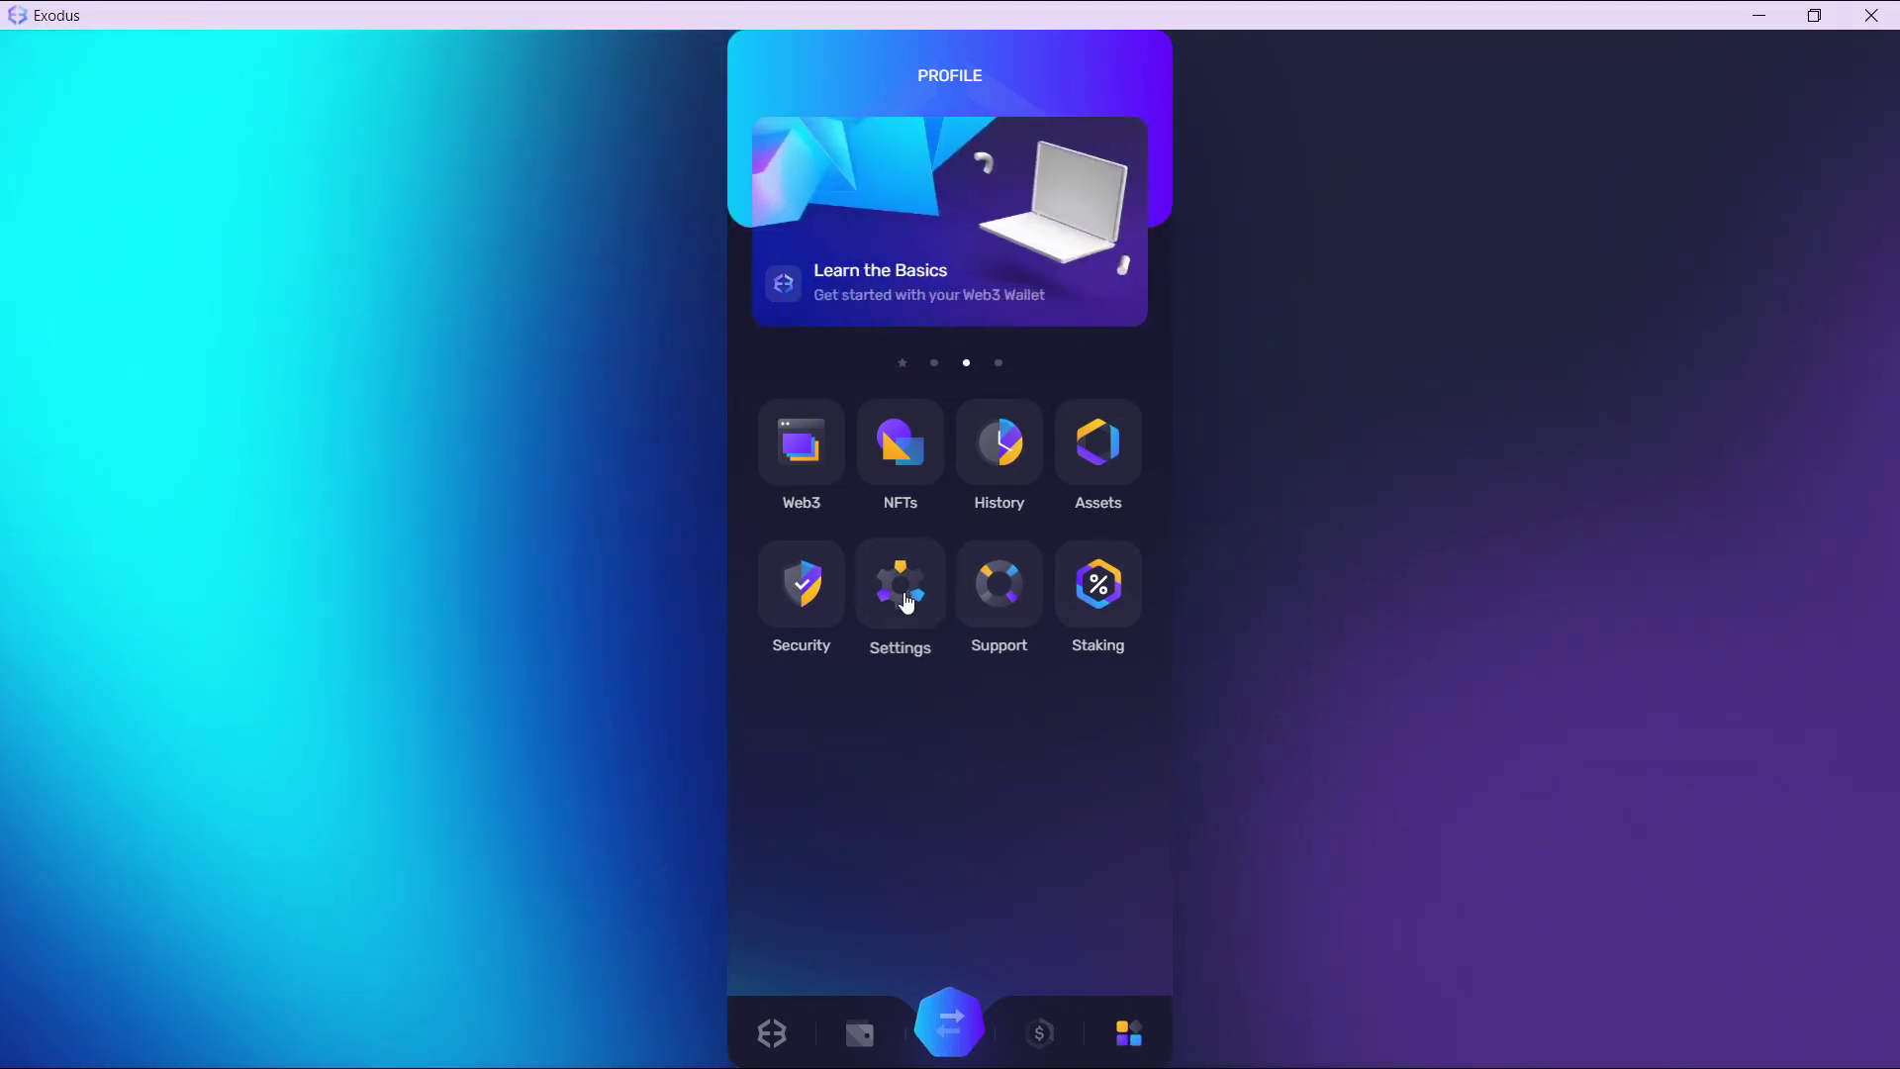
Step: Open wallet Settings and expand Advanced to show Restore Wallet and Delete Wallet
{"action": "left_click", "coordinate": [906, 601]}
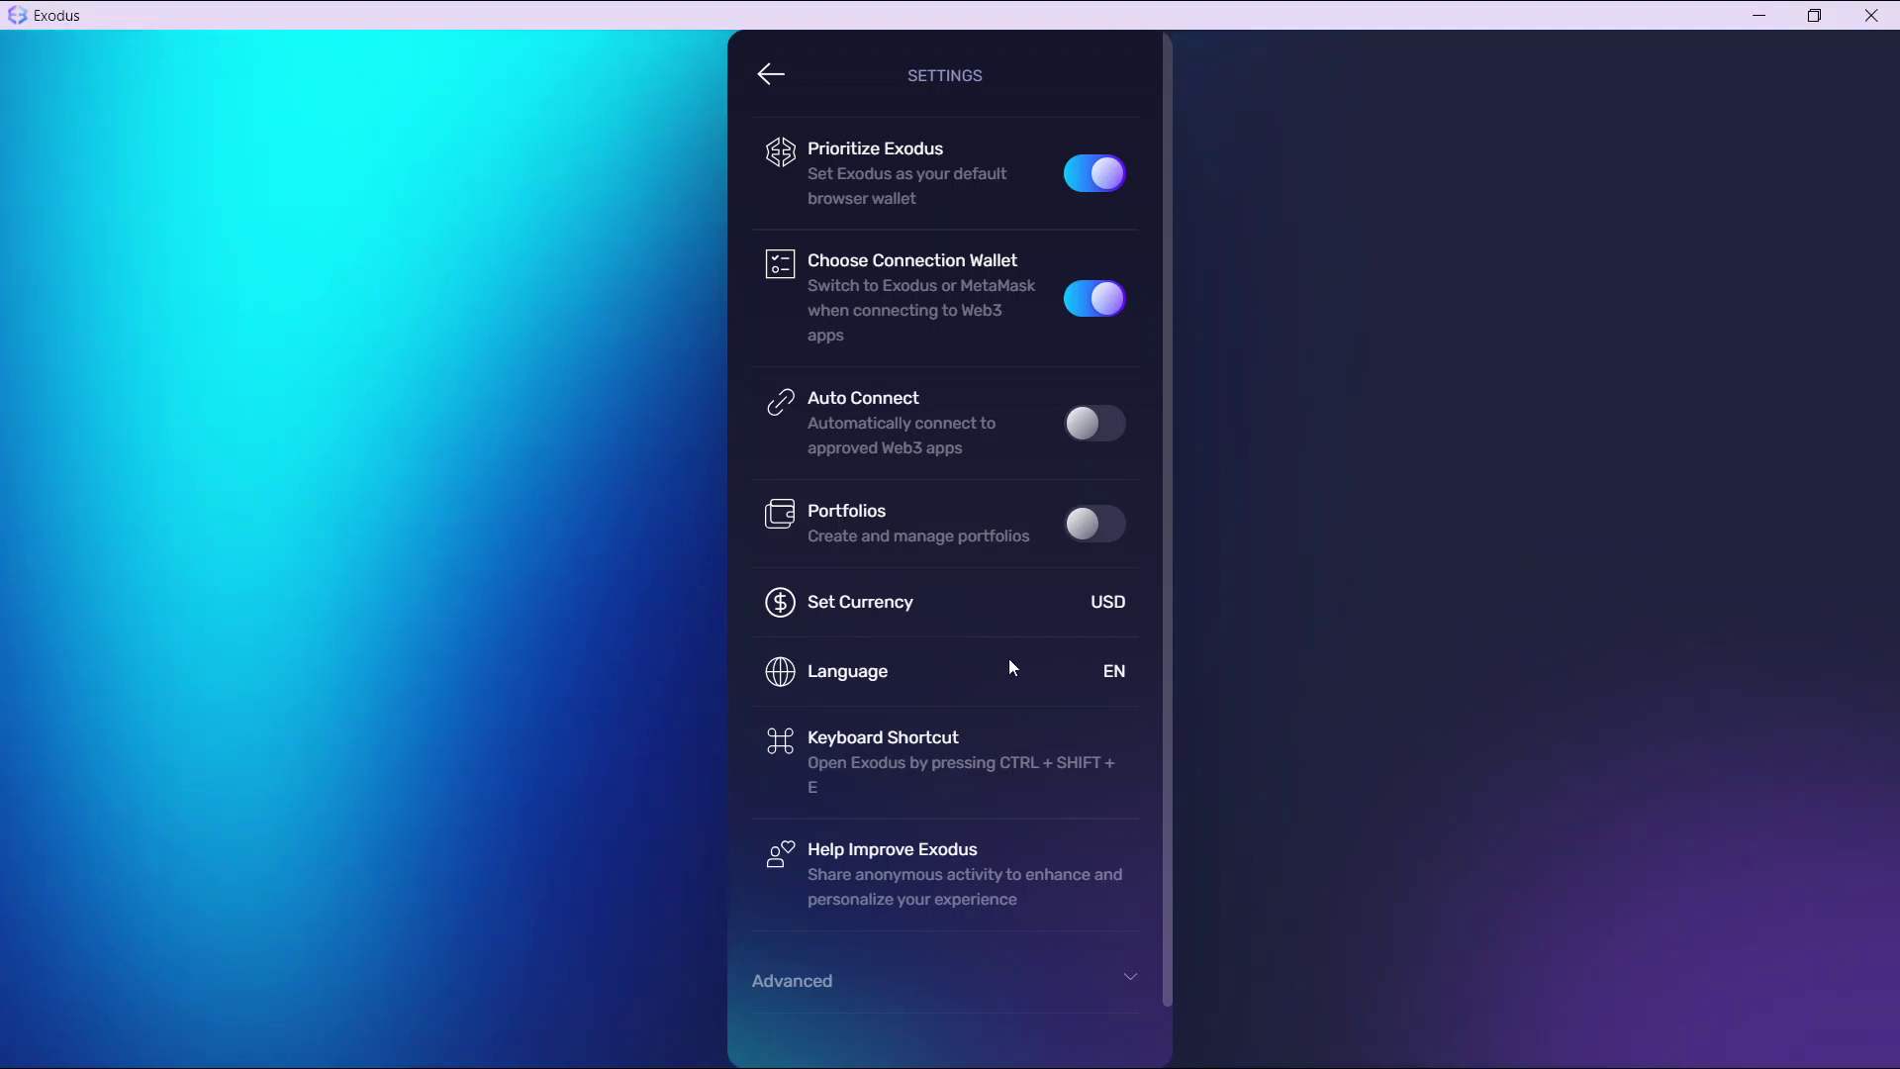
{"action": "scroll", "coordinate": [950, 638], "scroll_direction": "down", "scroll_amount": 1}
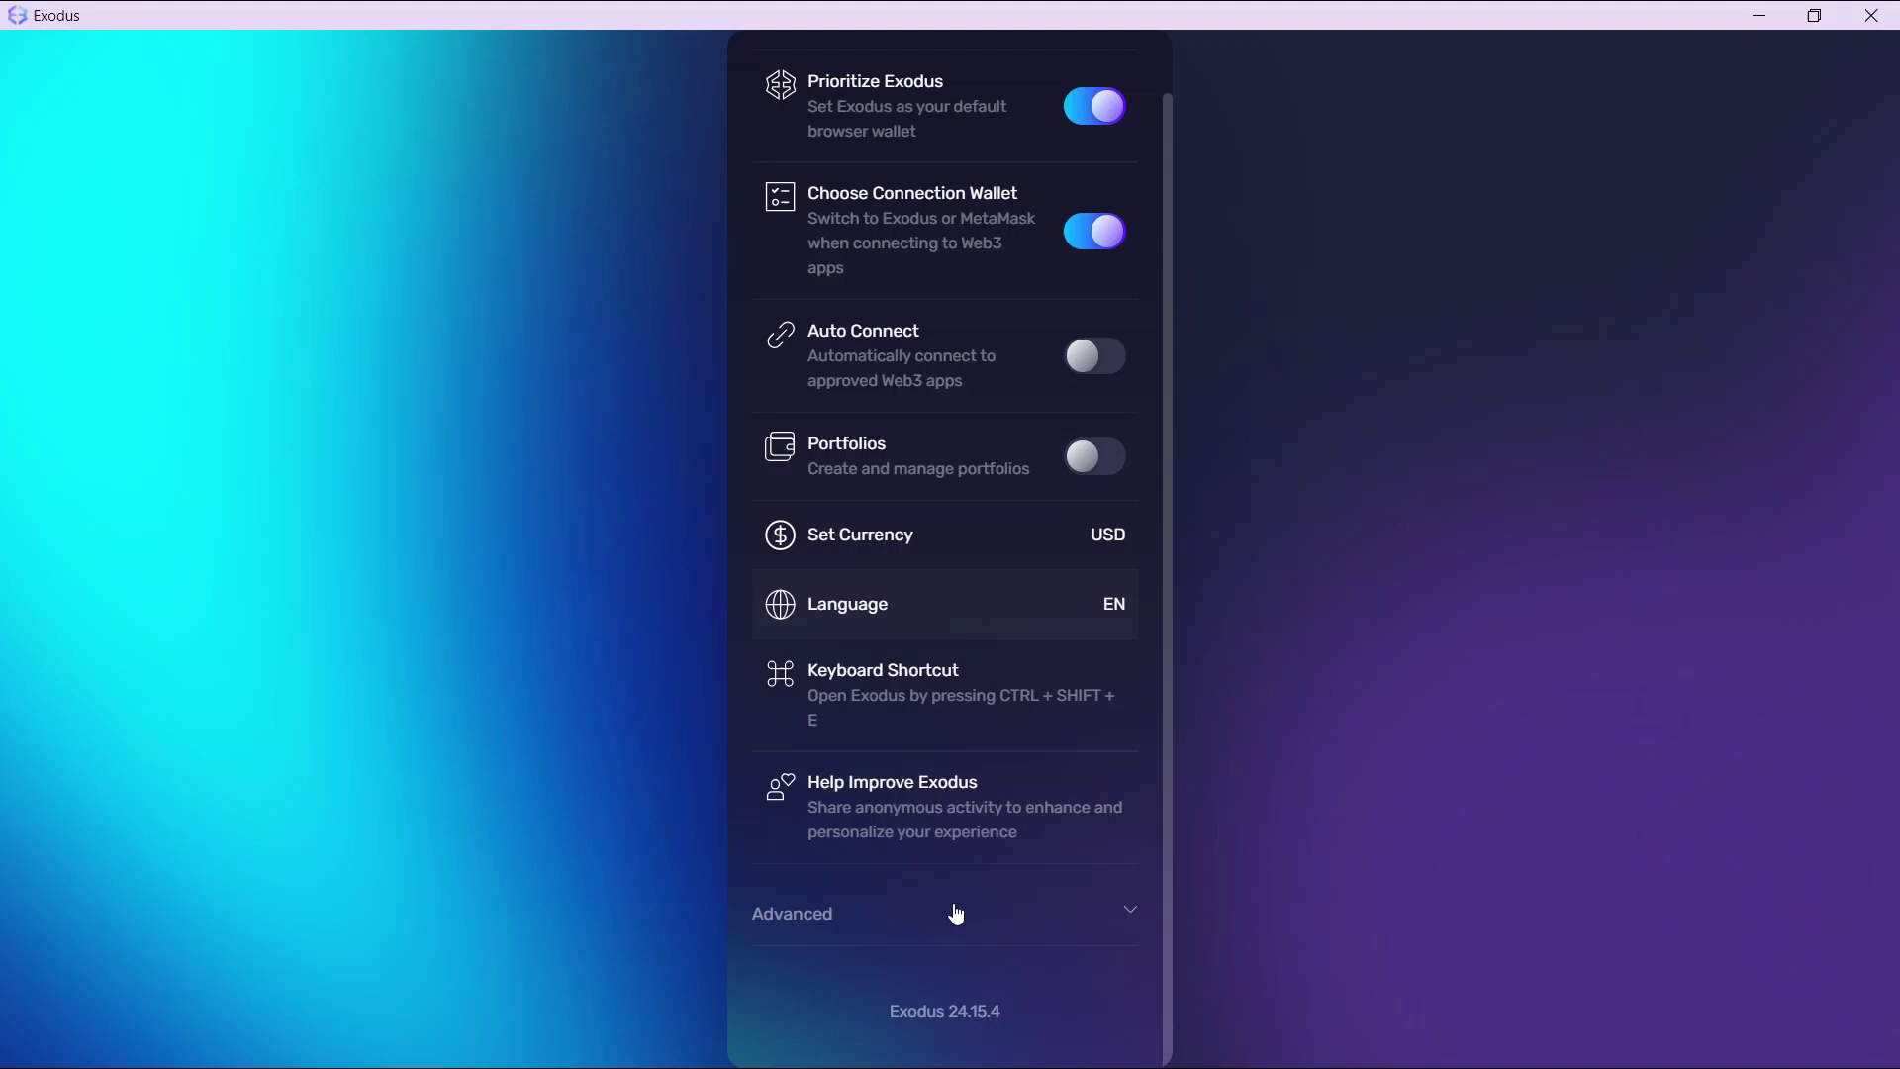
{"action": "left_click", "coordinate": [1126, 915]}
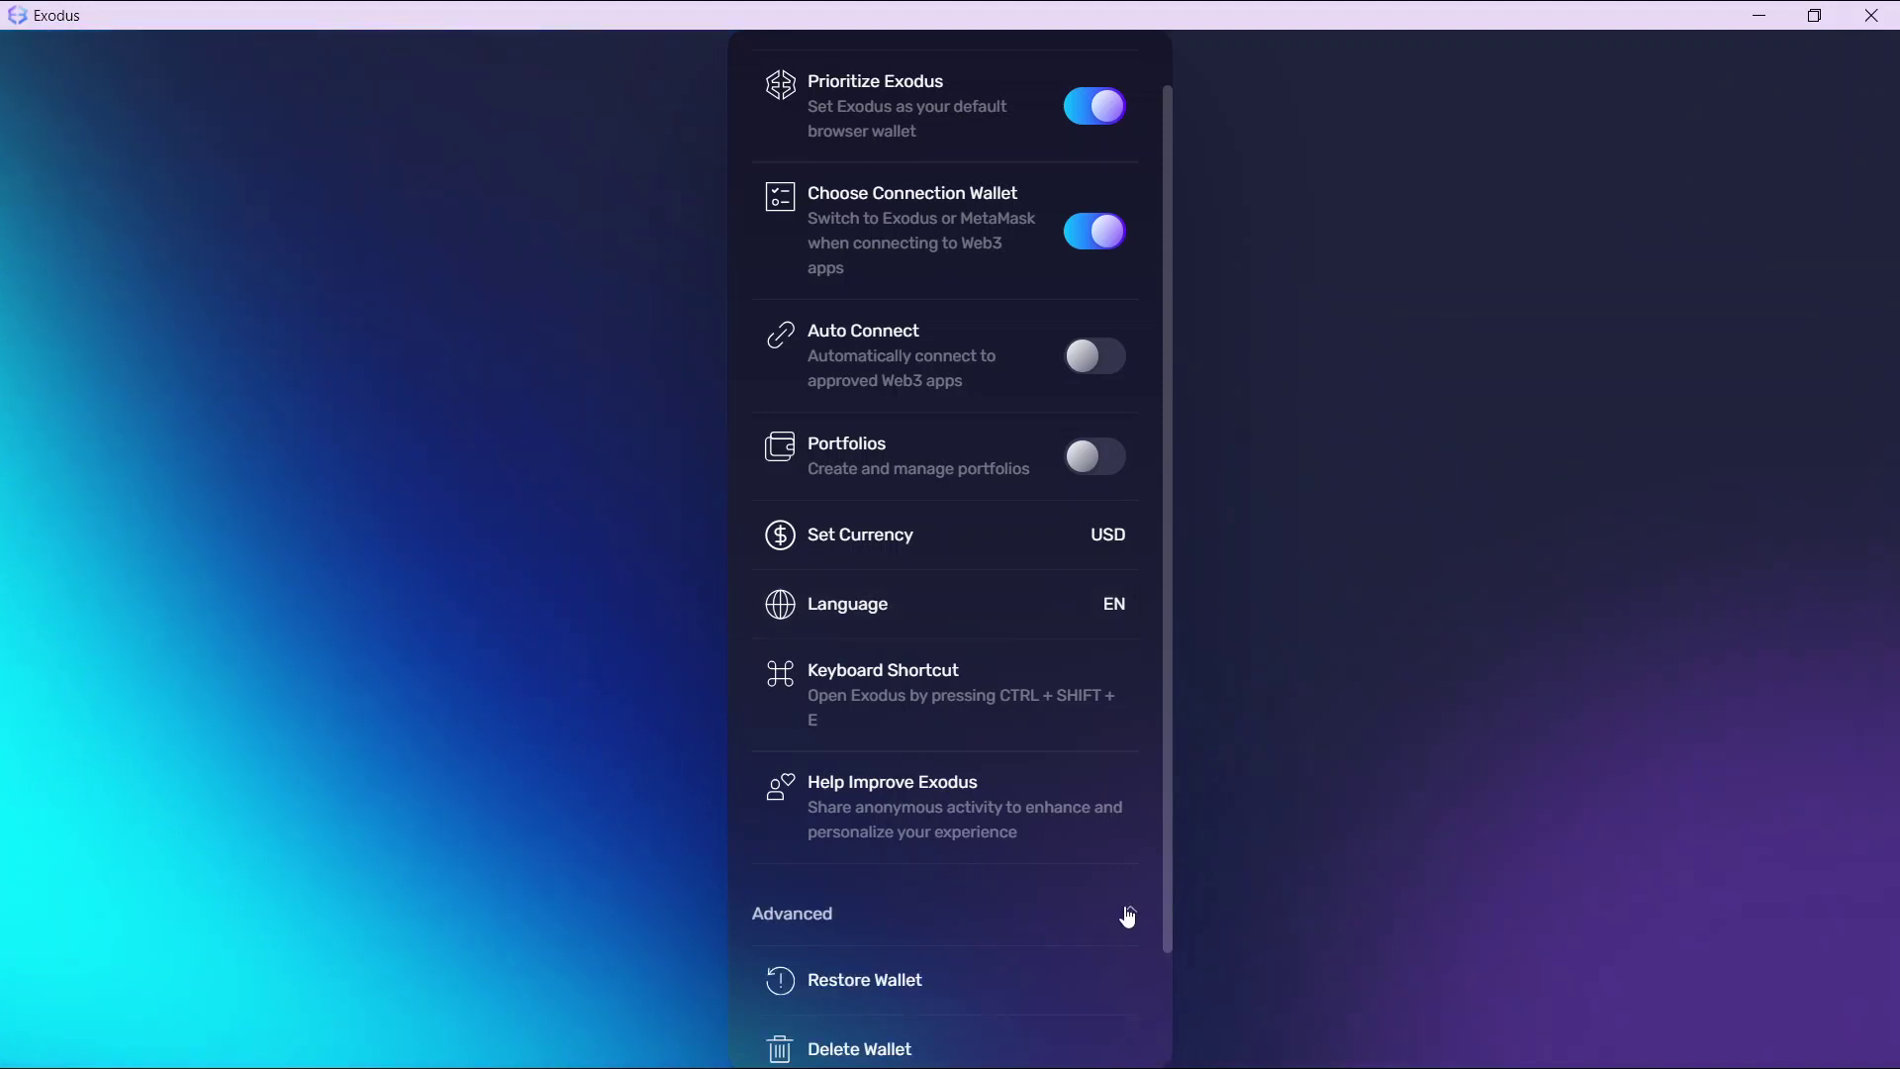
{"action": "scroll", "coordinate": [1126, 914], "scroll_direction": "down", "scroll_amount": 2}
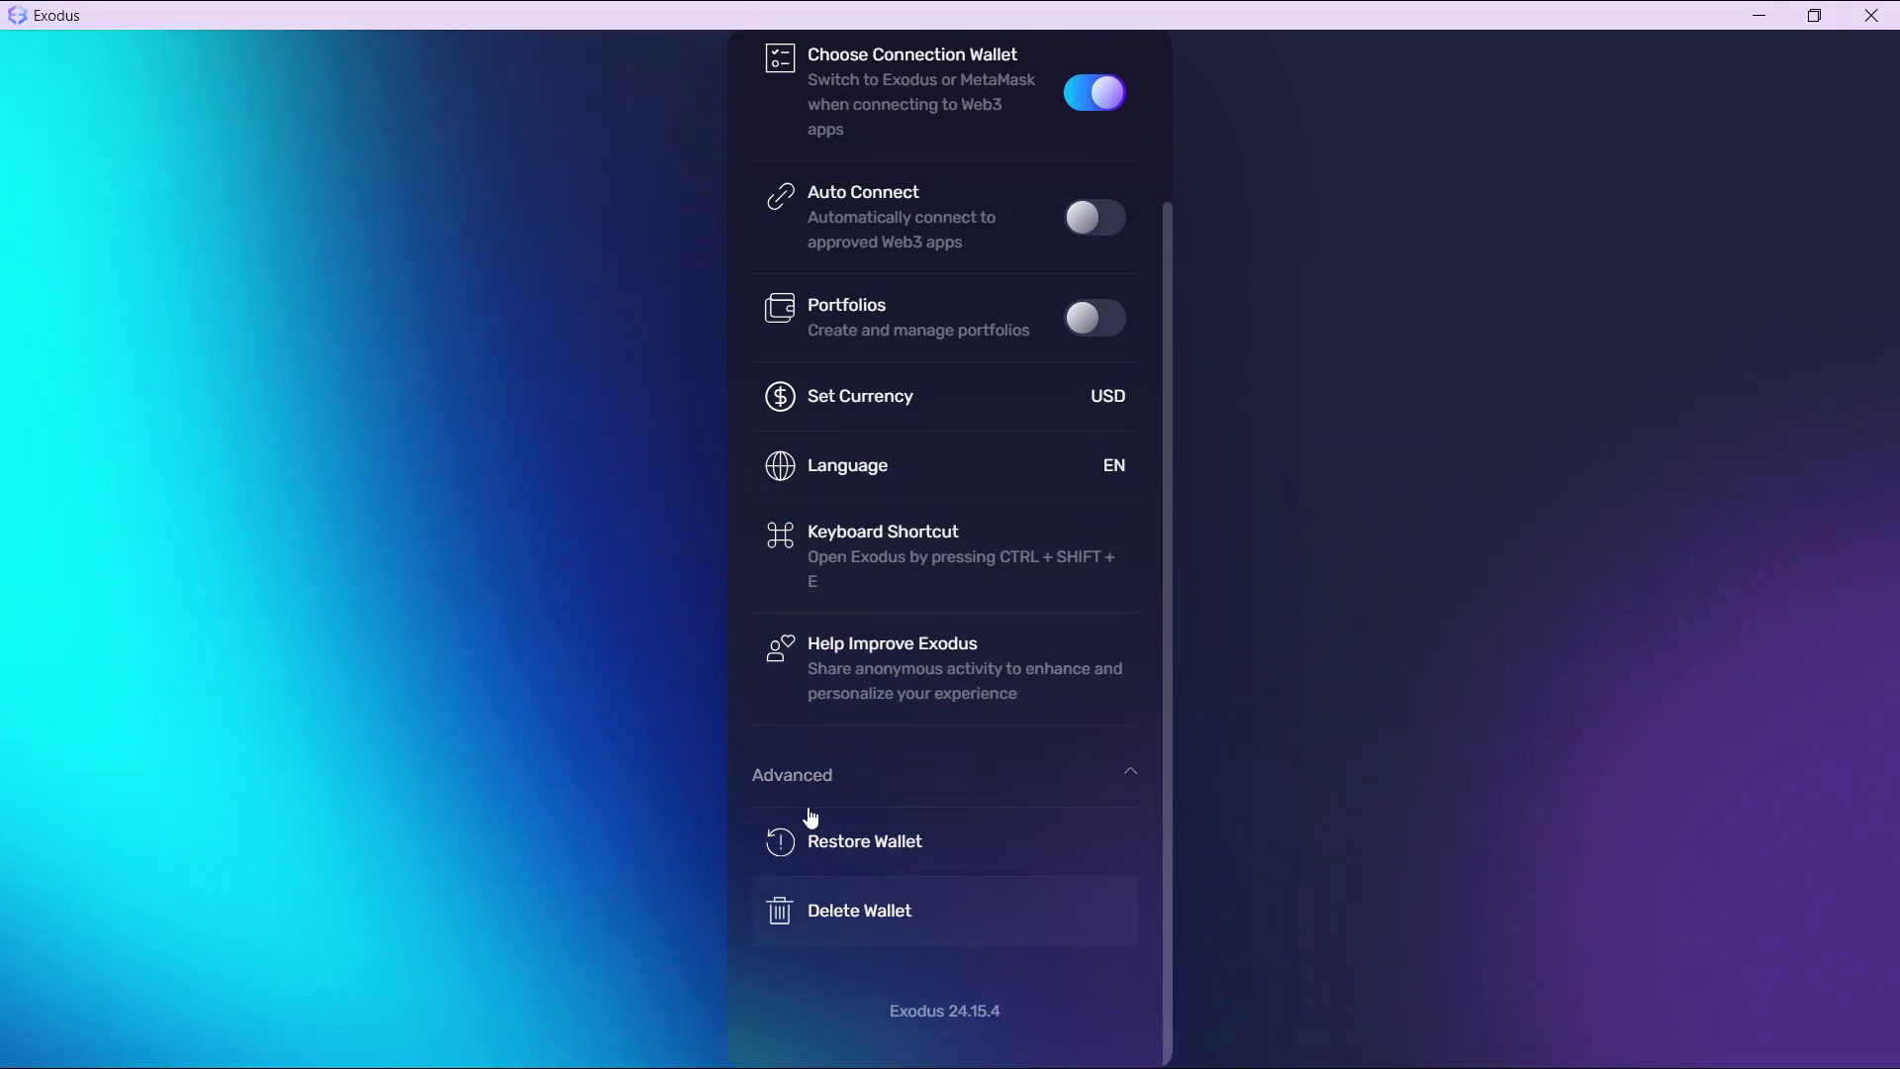
Step: Choose Restore Wallet to show the warning about losing current funds and history
{"action": "left_click", "coordinate": [891, 844]}
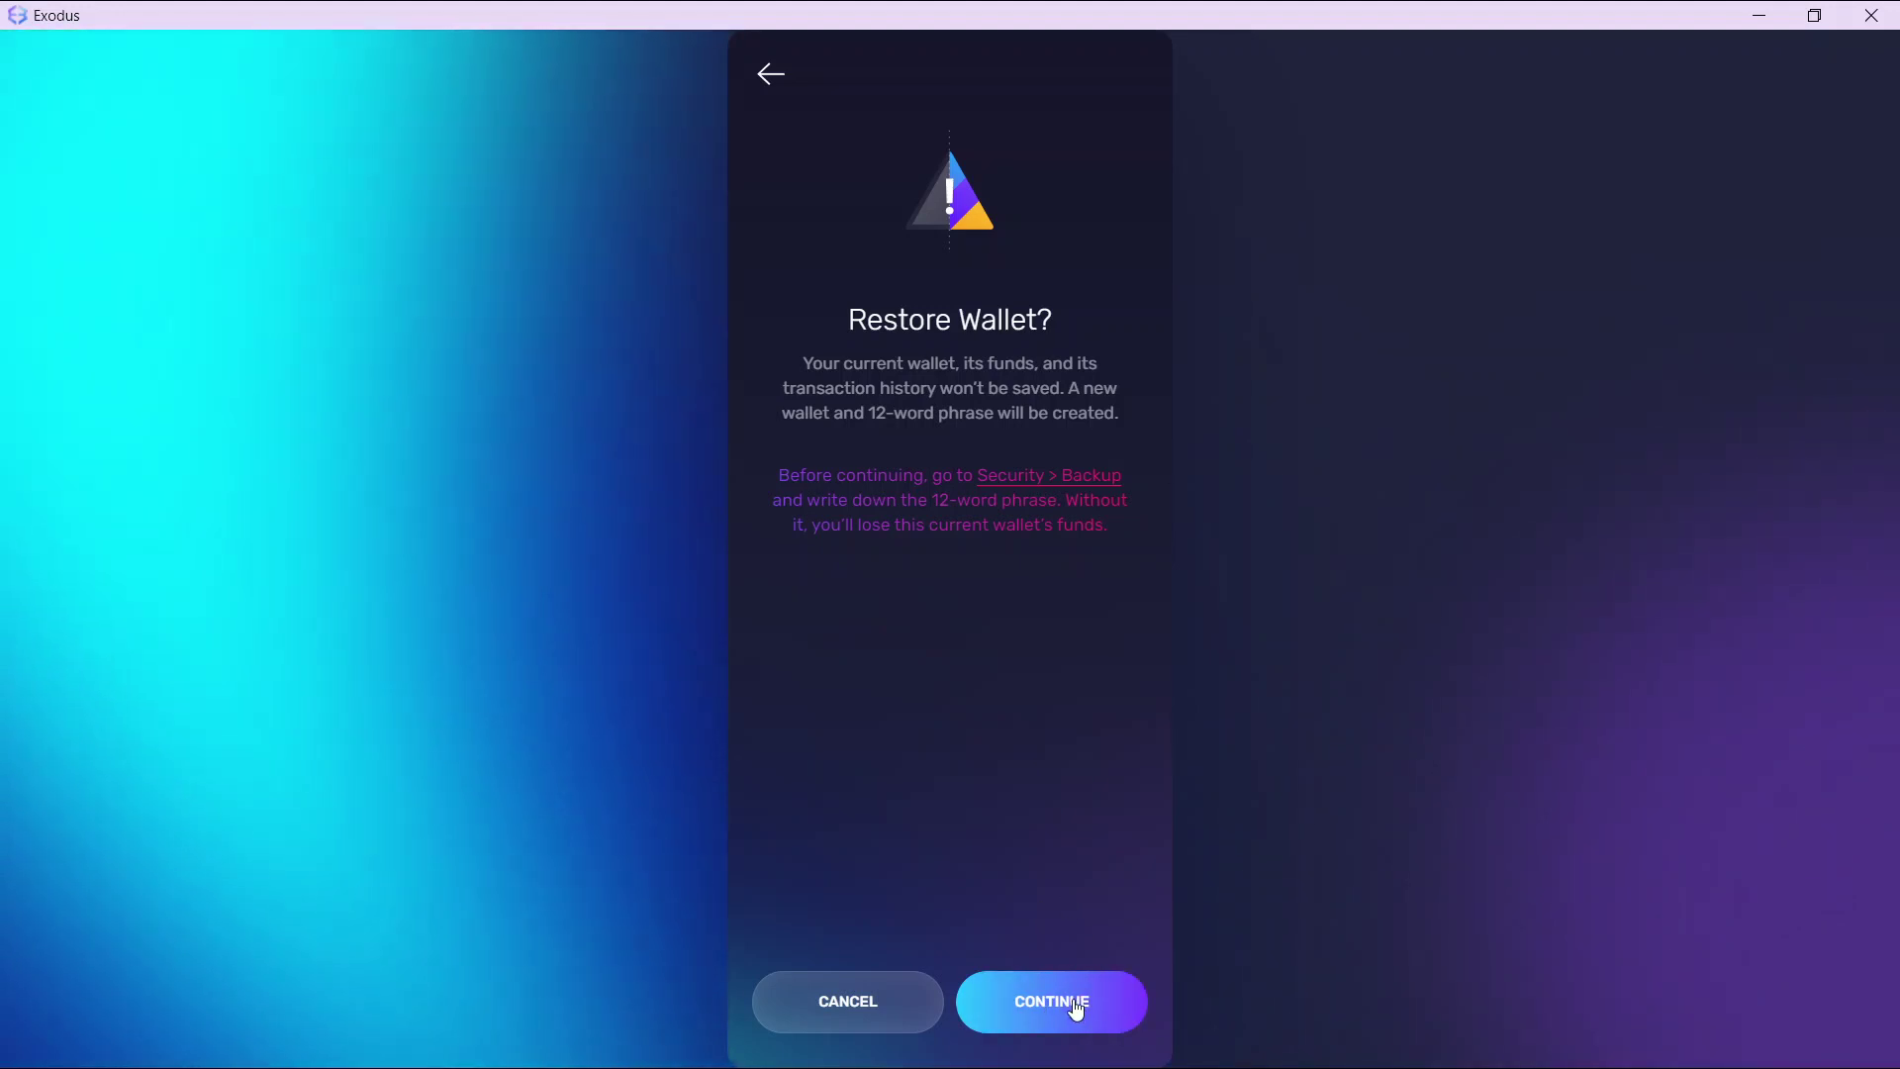
Step: Back out of the Restore Wallet warning and Settings to the profile tiles
{"action": "left_click", "coordinate": [770, 80]}
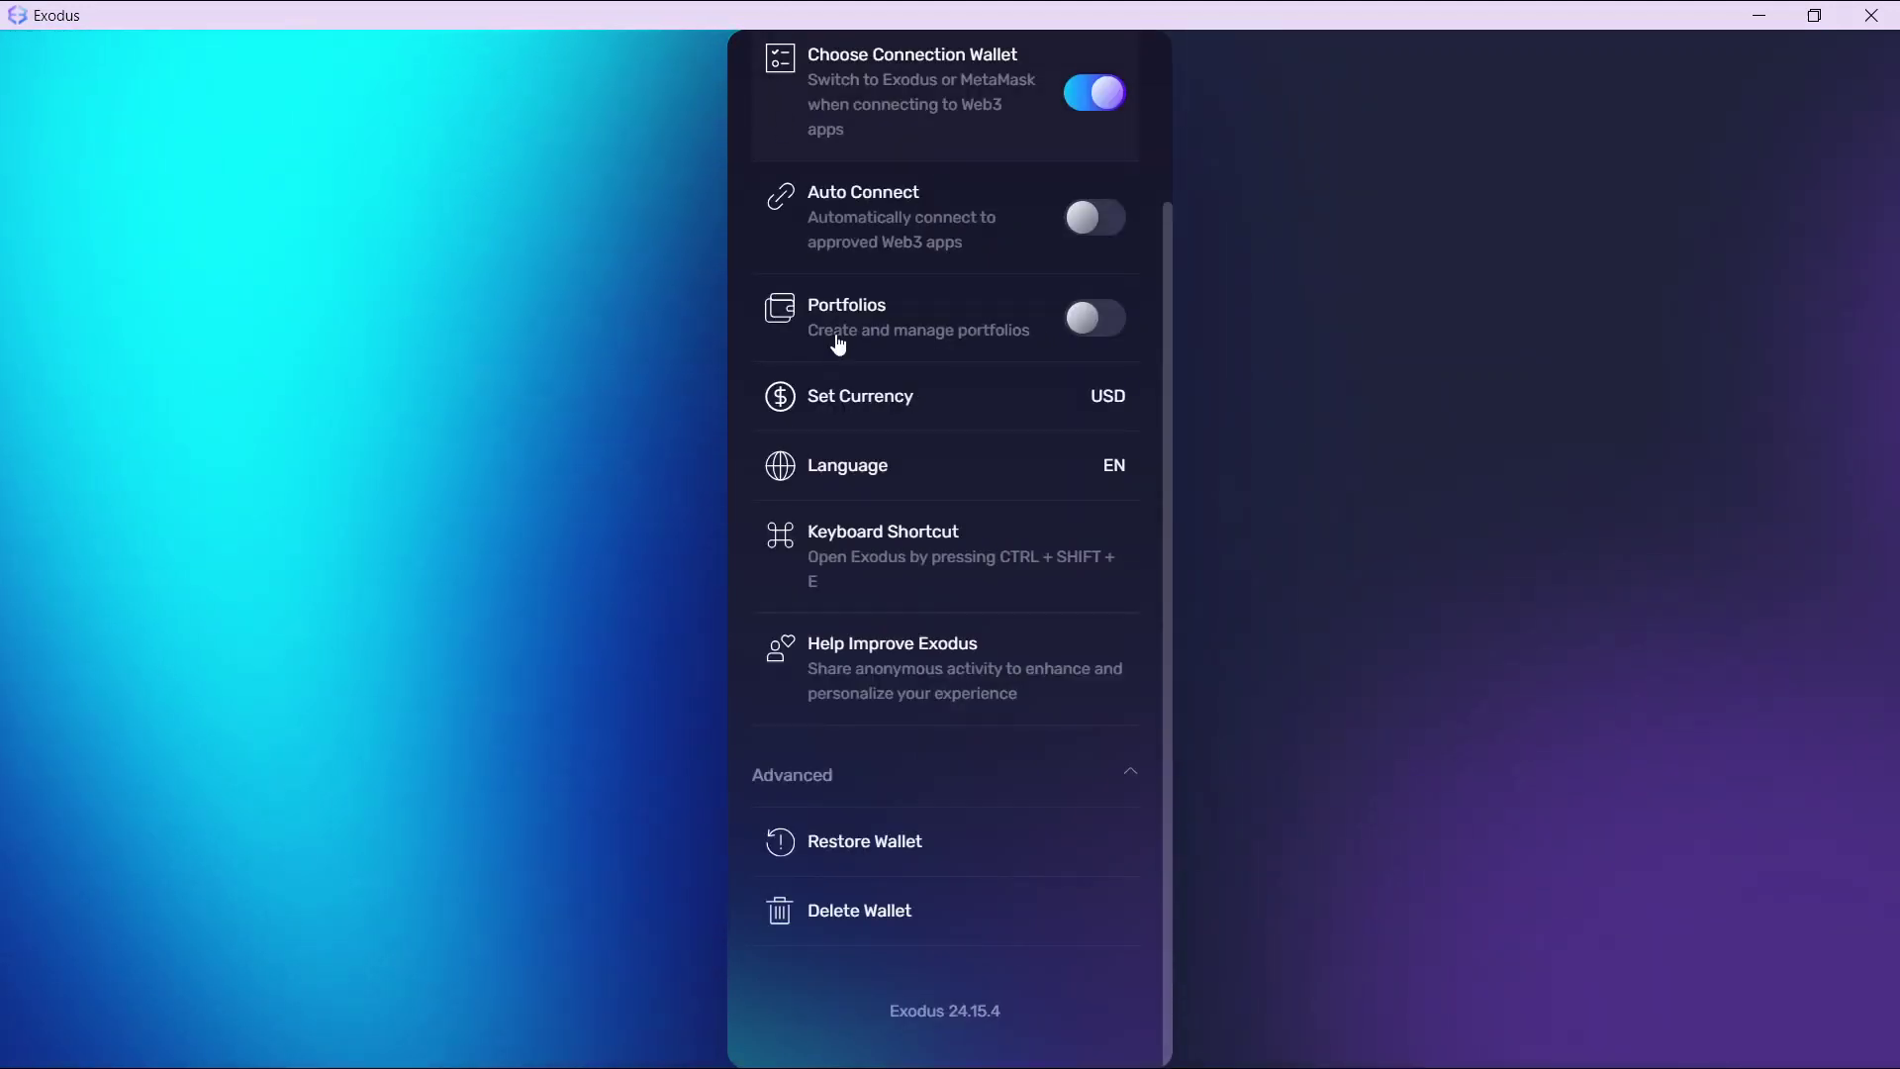
{"action": "scroll", "coordinate": [727, 100], "scroll_direction": "up", "scroll_amount": 3}
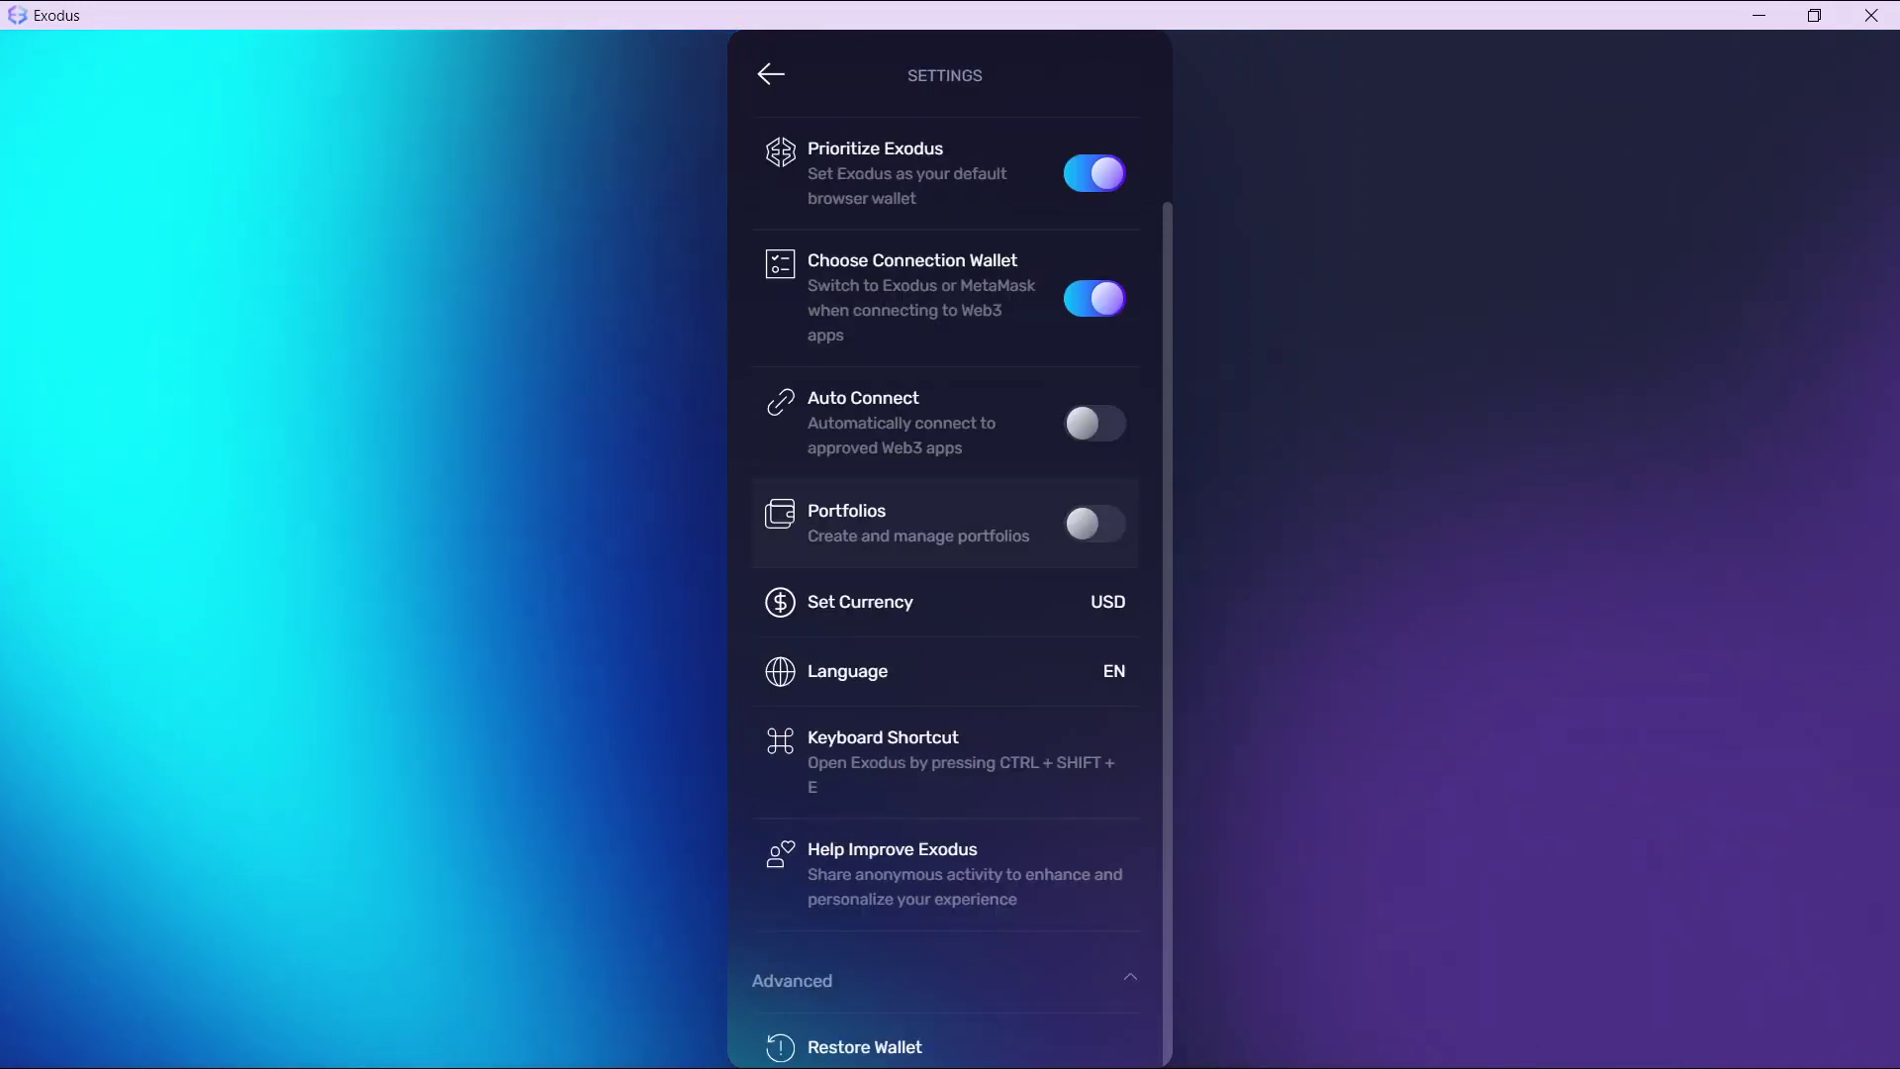
{"action": "left_click", "coordinate": [771, 81]}
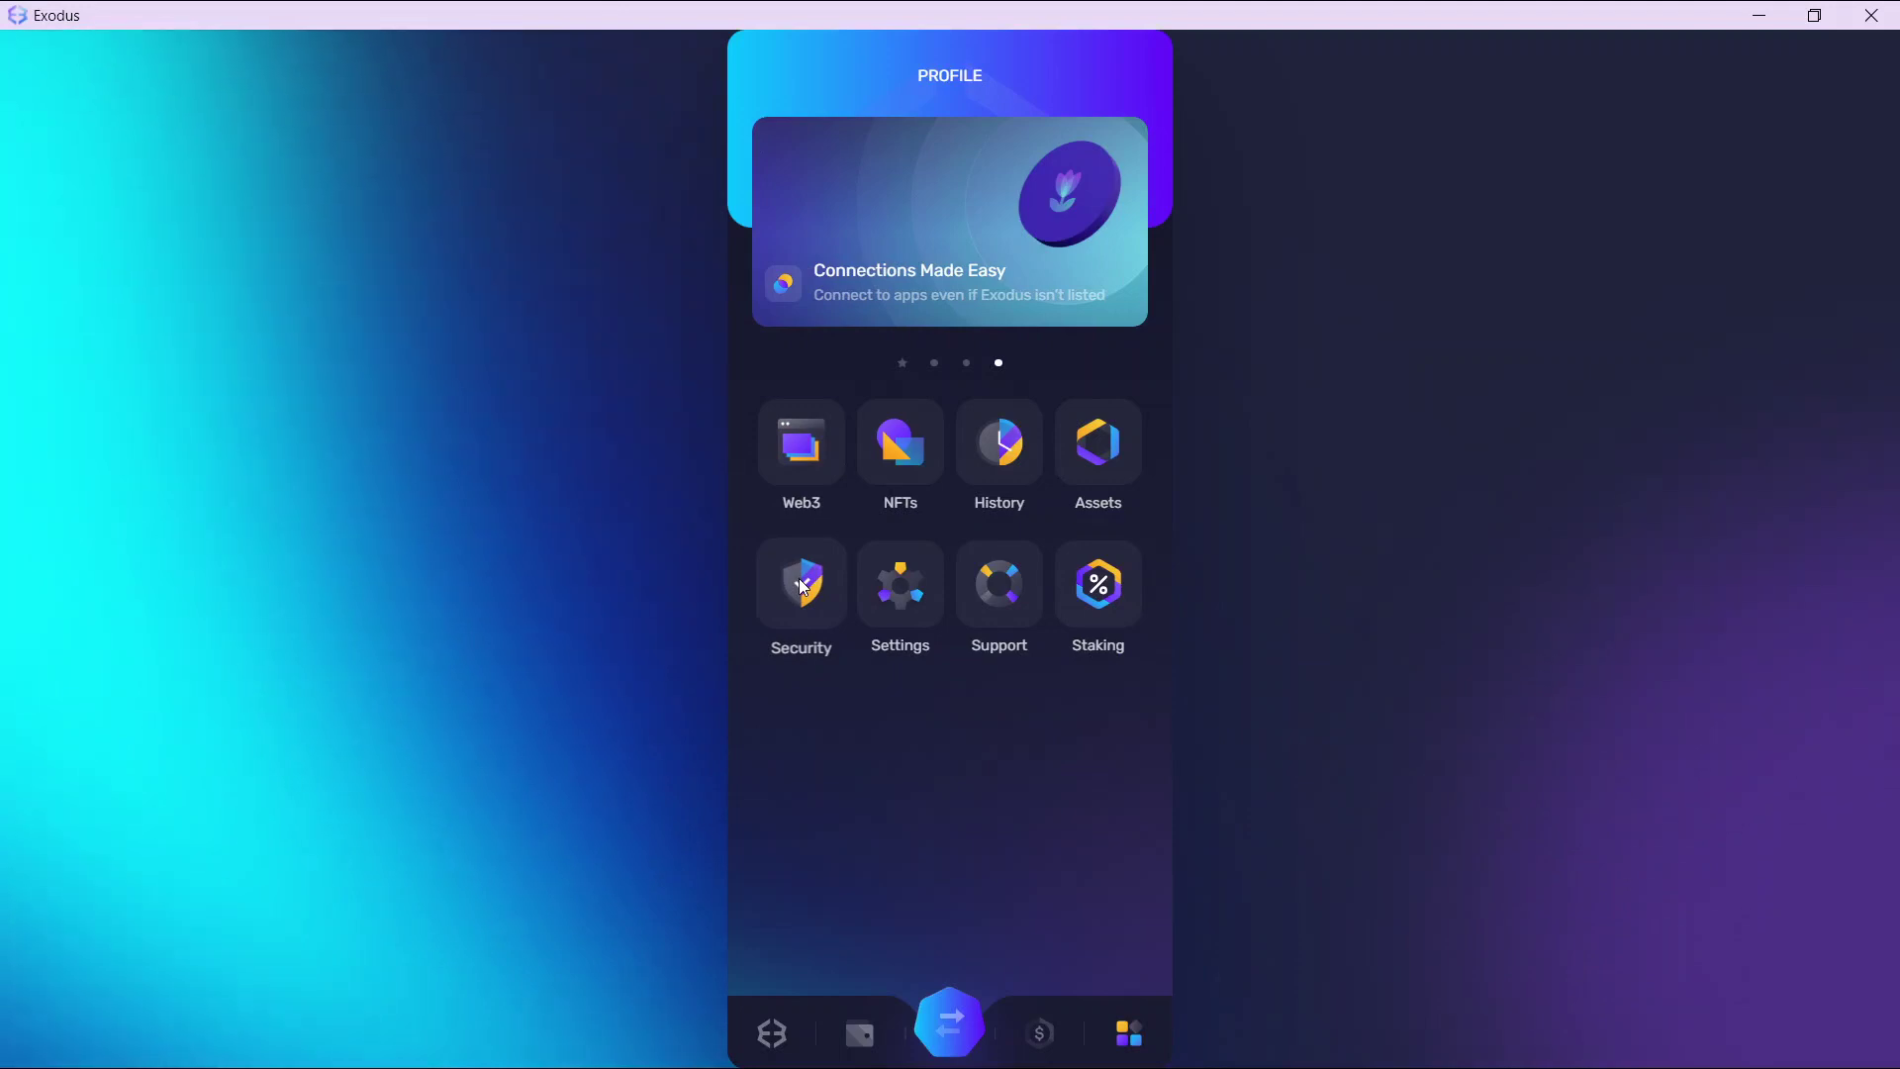
{"action": "left_click", "coordinate": [803, 582]}
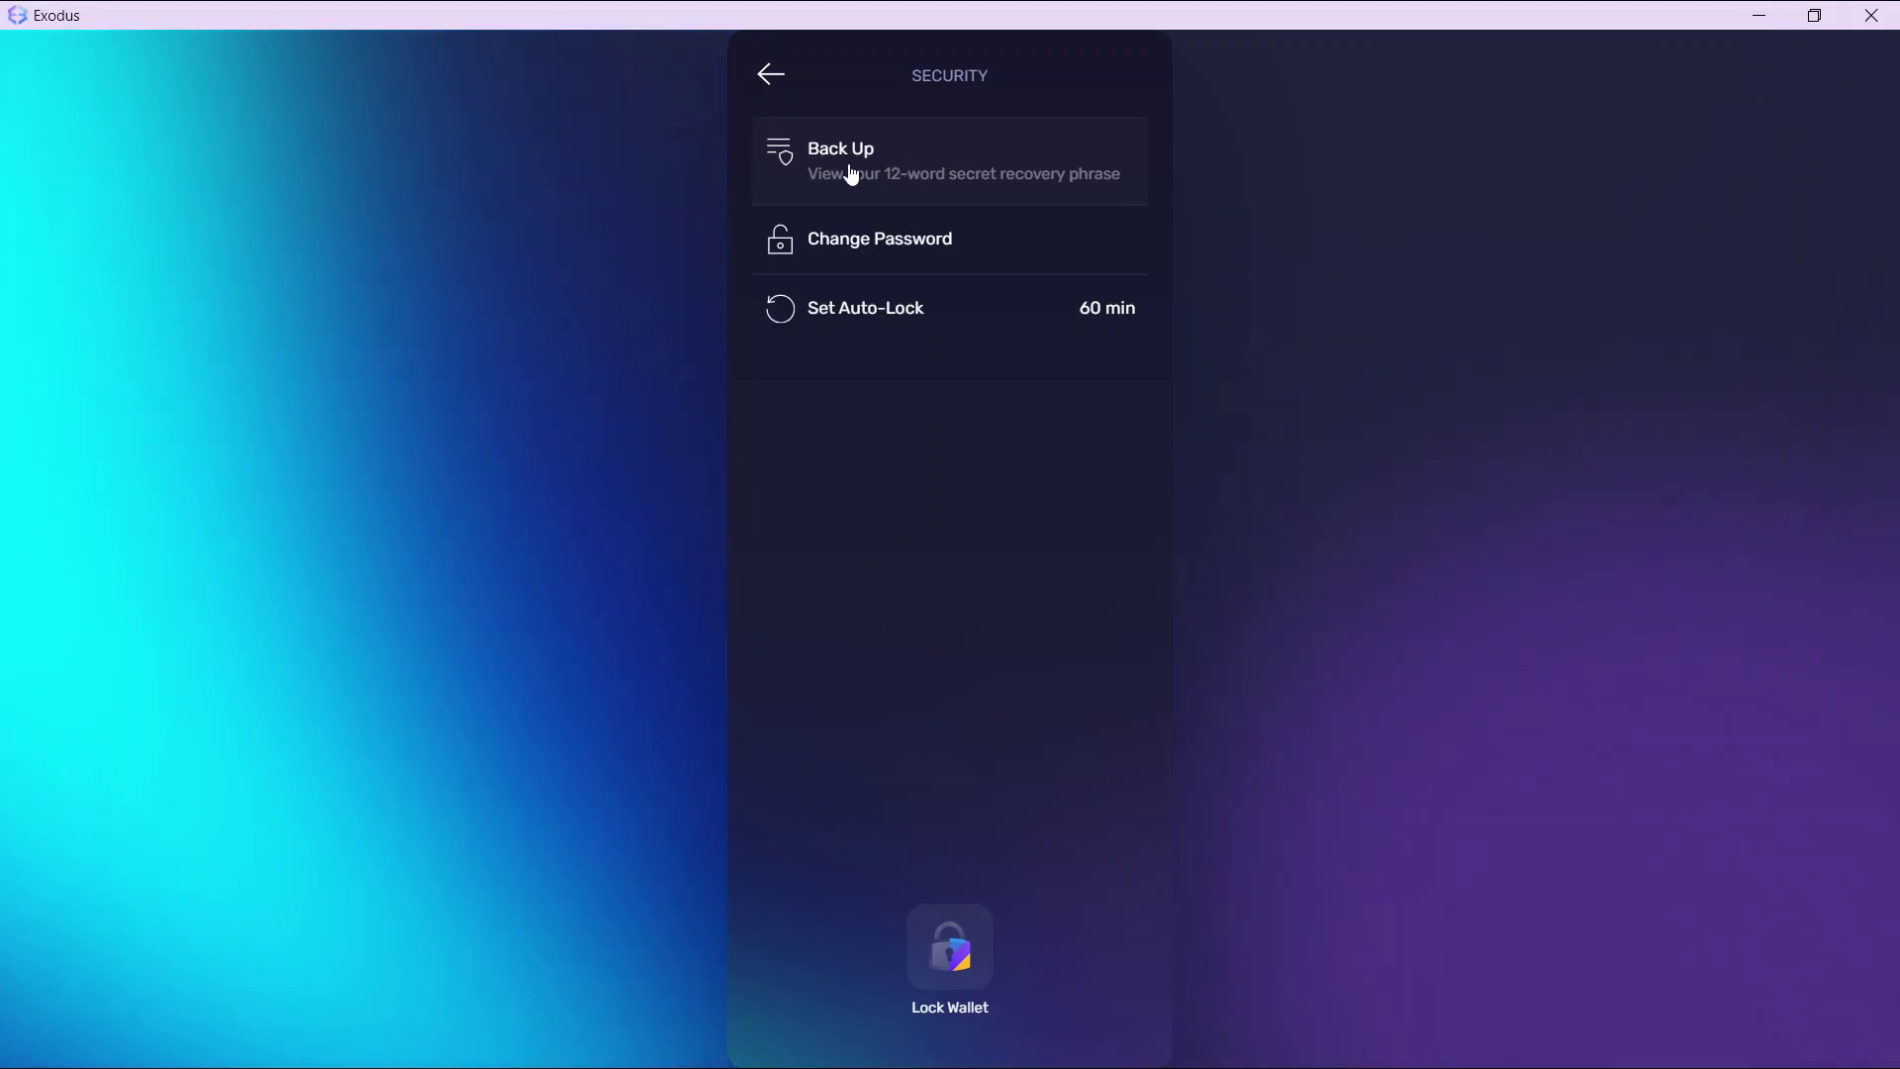
{"action": "left_click", "coordinate": [769, 77]}
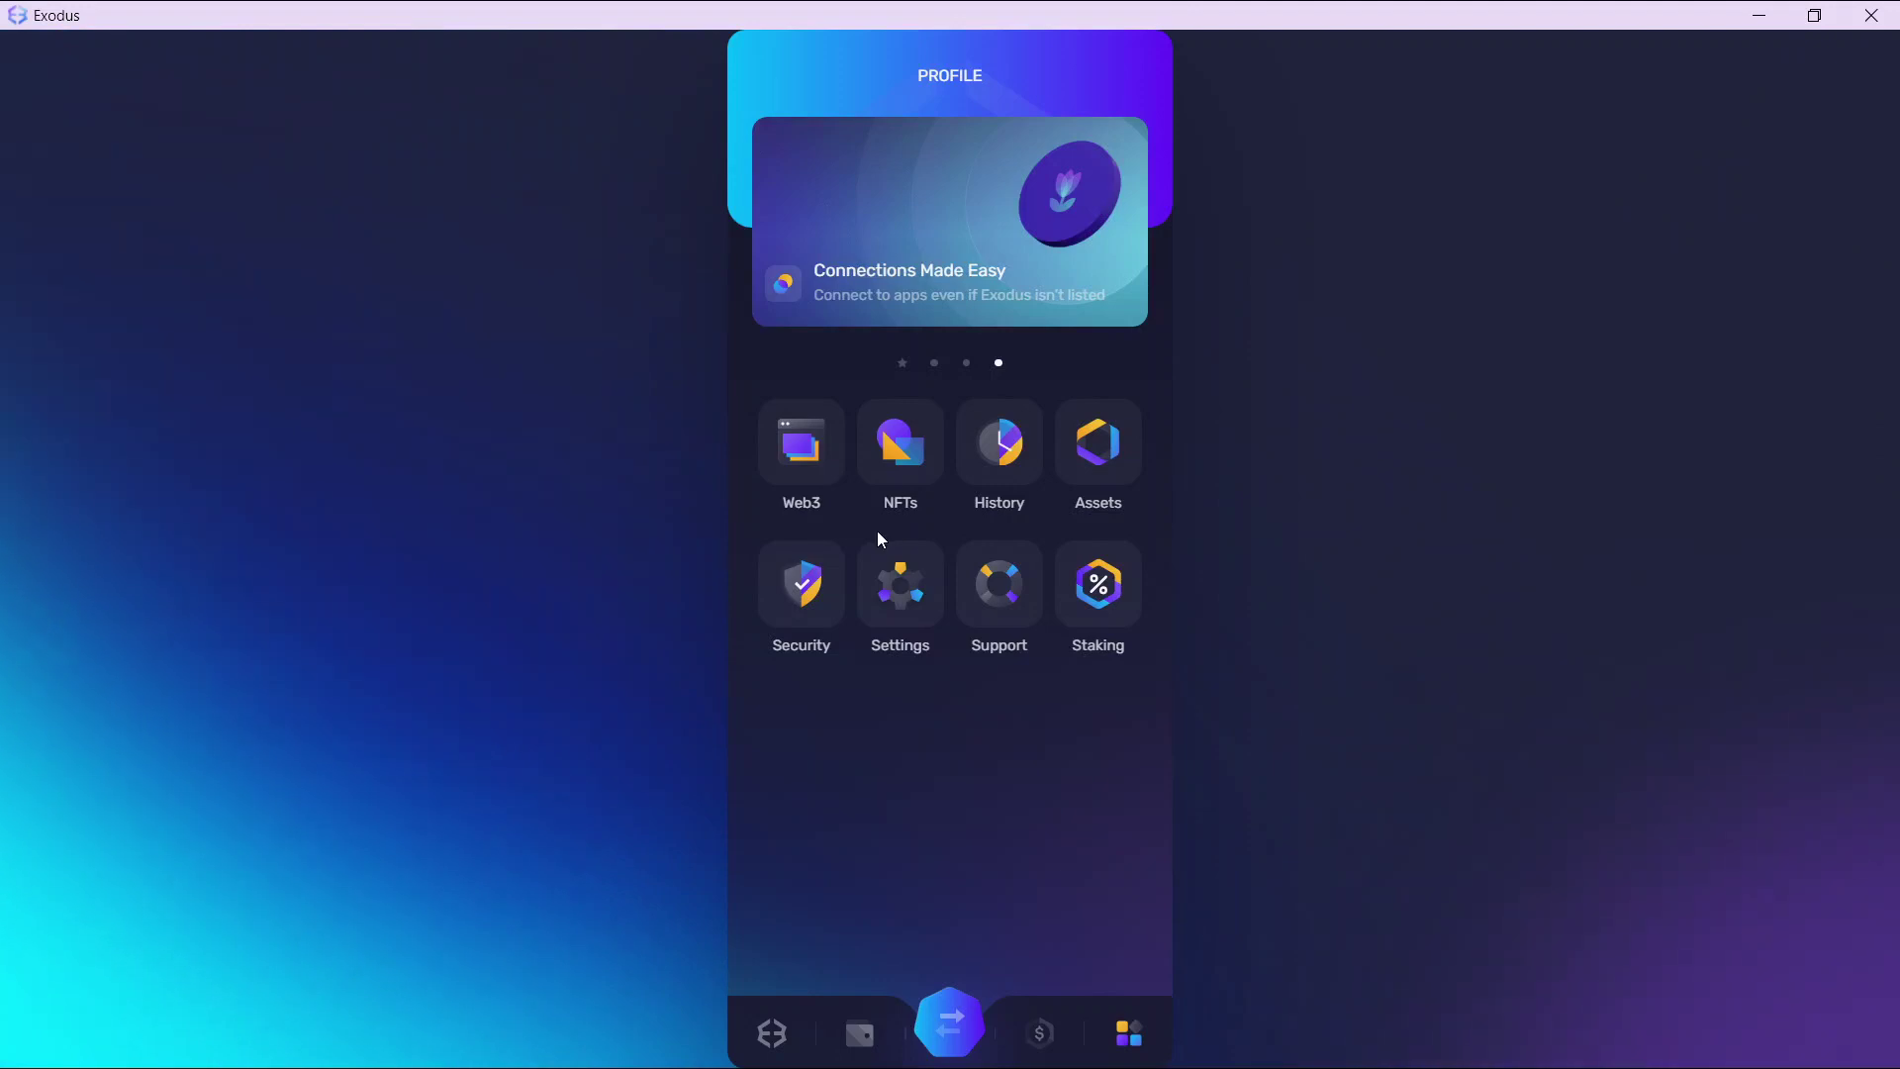
Step: Reopen Settings and choose Restore Wallet under Advanced to show the warning again
{"action": "left_click", "coordinate": [898, 595]}
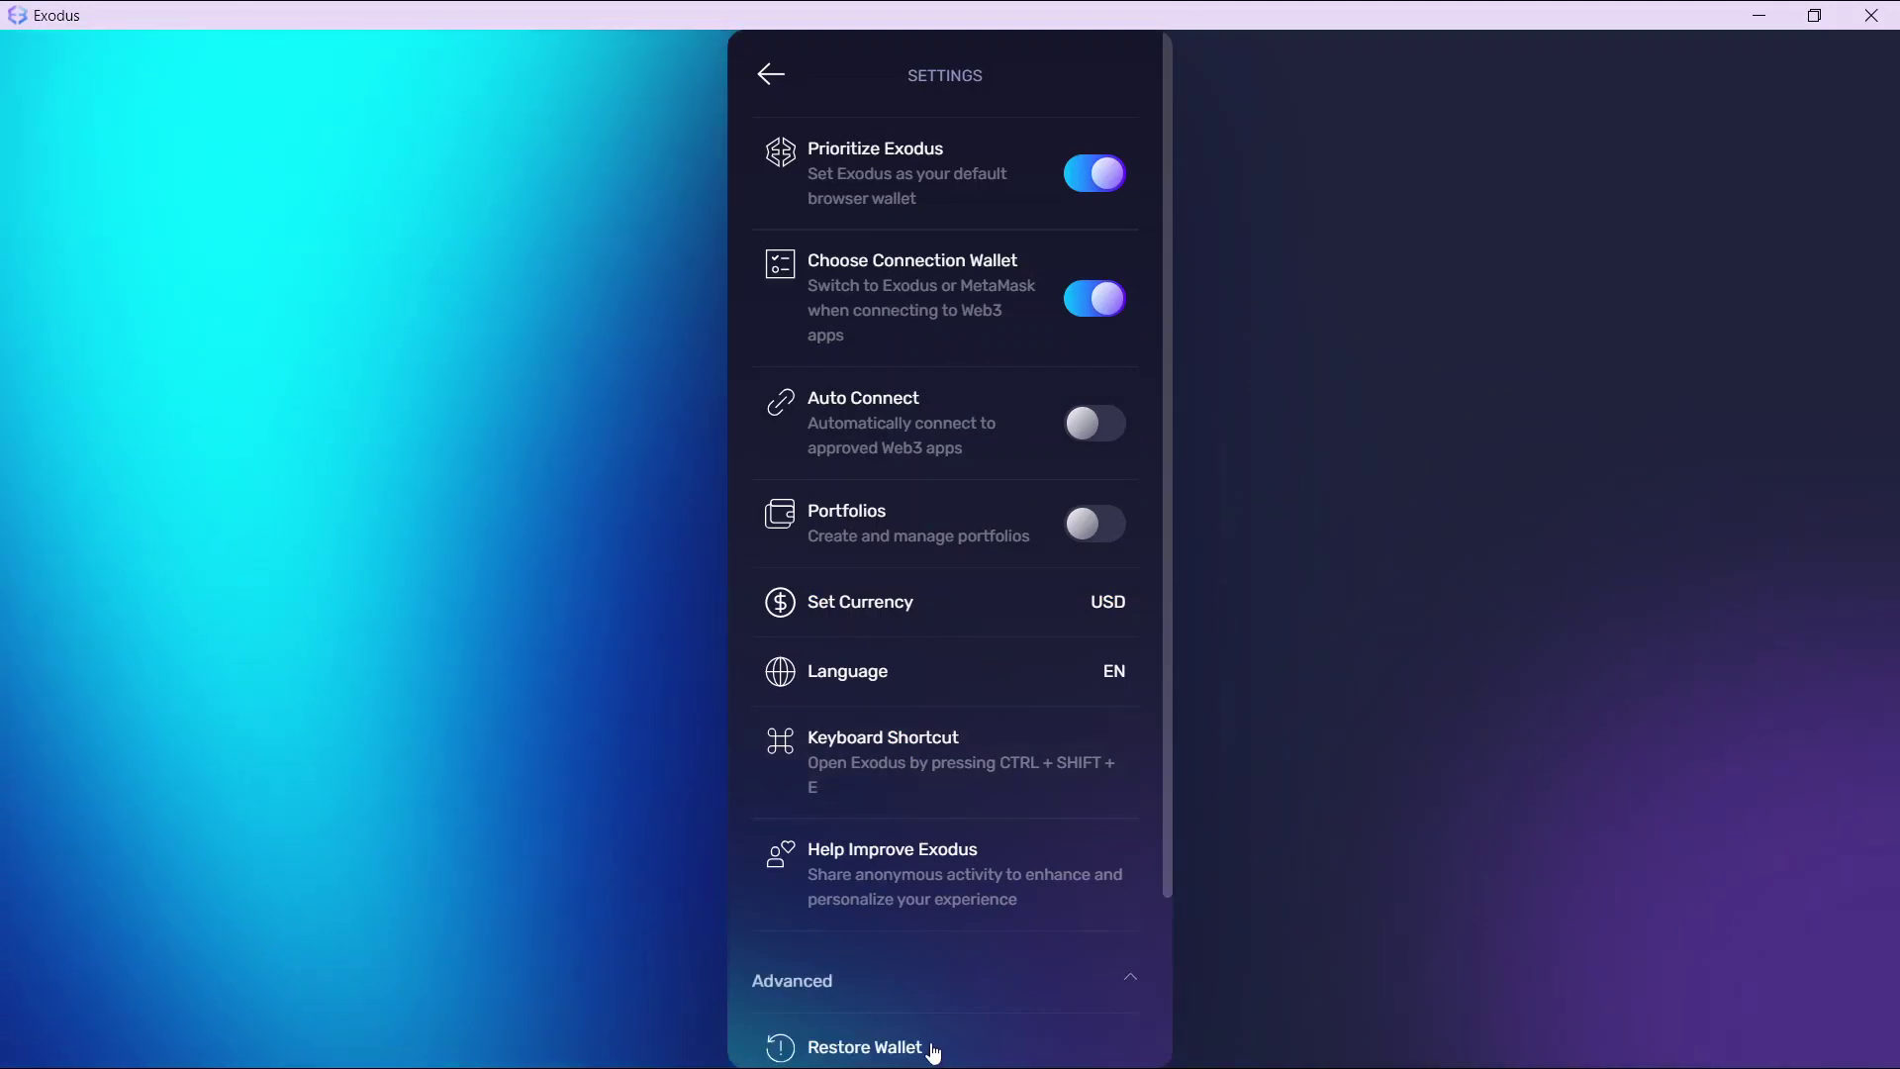
{"action": "left_click", "coordinate": [932, 1050]}
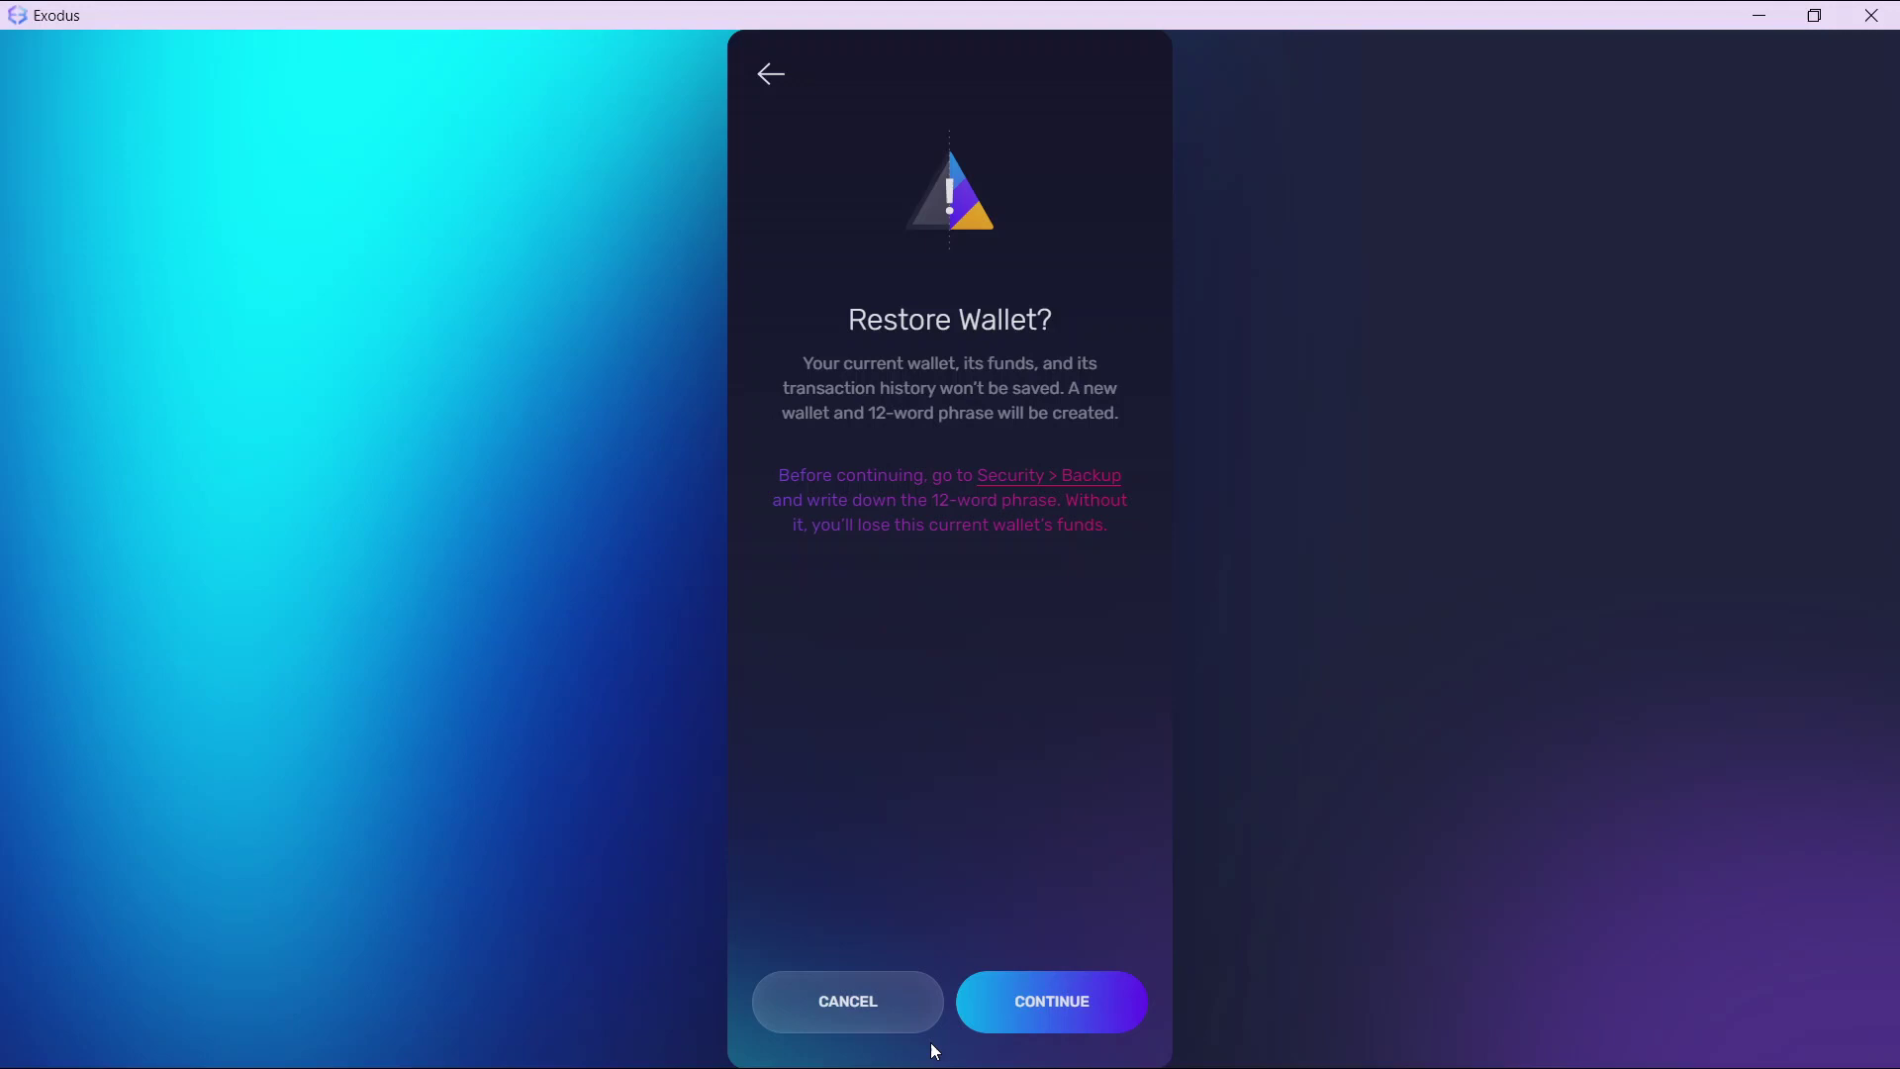